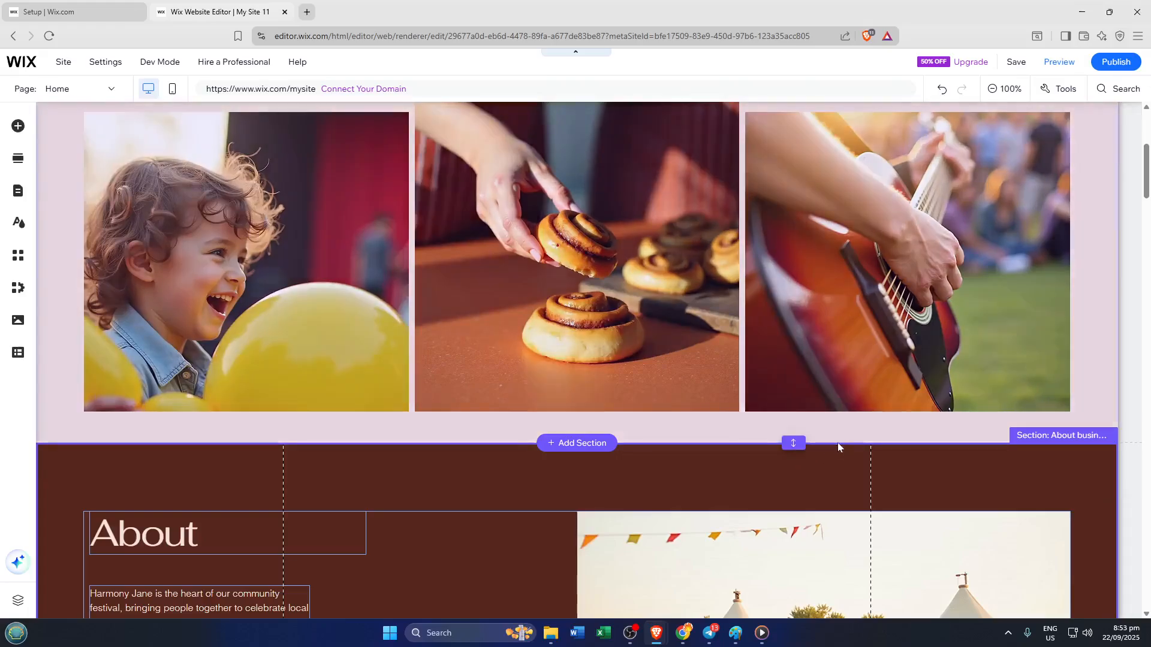
Add a blank section between the three-image gallery and the About section
{"action": "scroll", "coordinate": [837, 443], "scroll_direction": "down", "scroll_amount": 1}
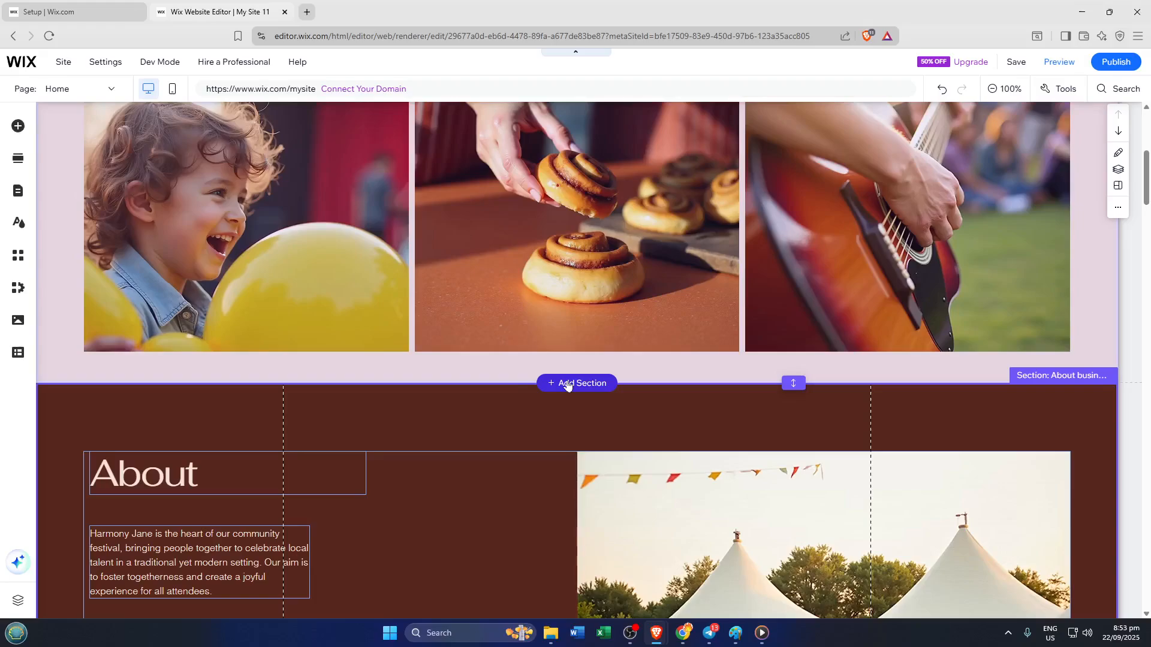
{"action": "left_click", "coordinate": [567, 384]}
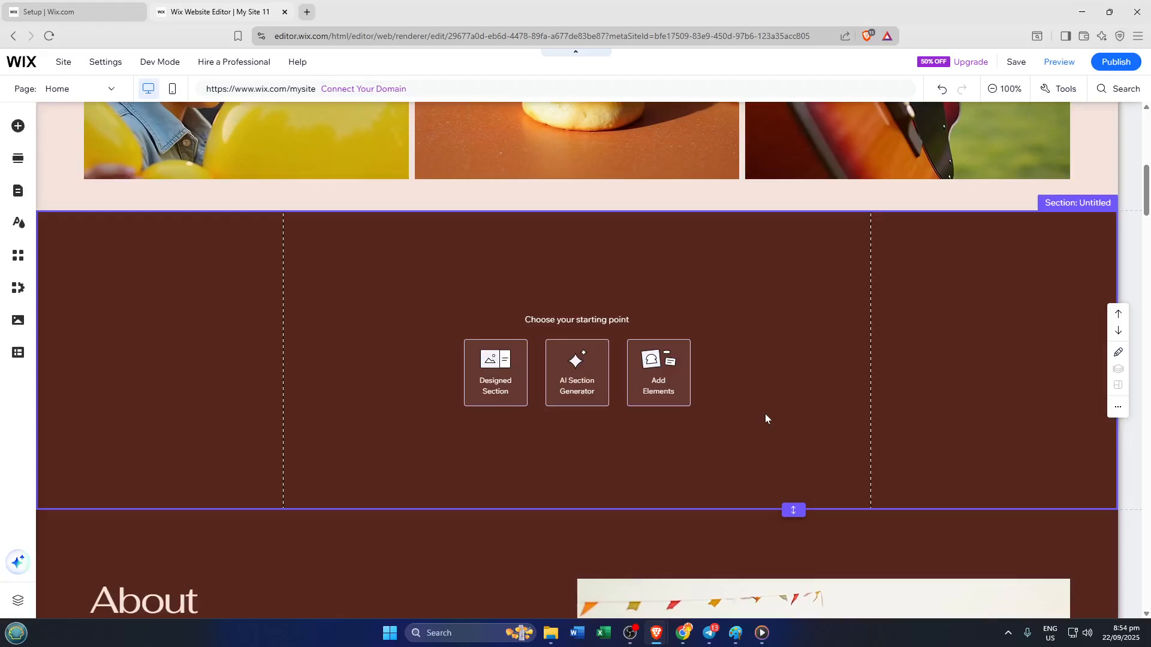
{"action": "left_click", "coordinate": [659, 382]}
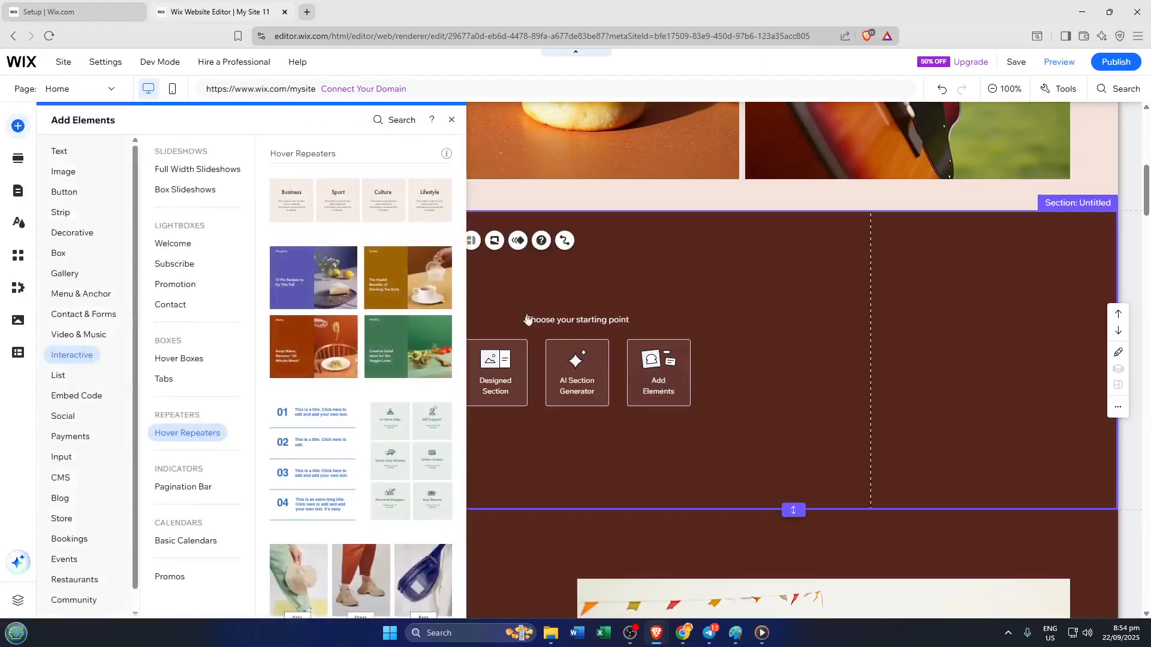
{"action": "left_click", "coordinate": [452, 120]}
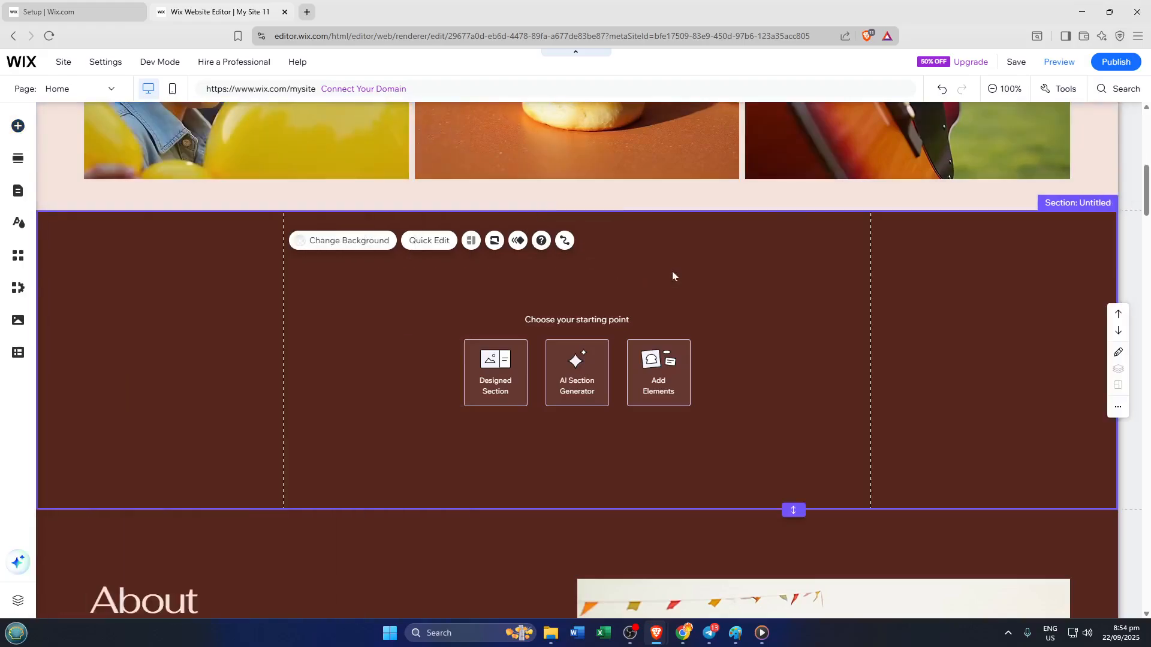
{"action": "mouse_move", "coordinate": [577, 214]}
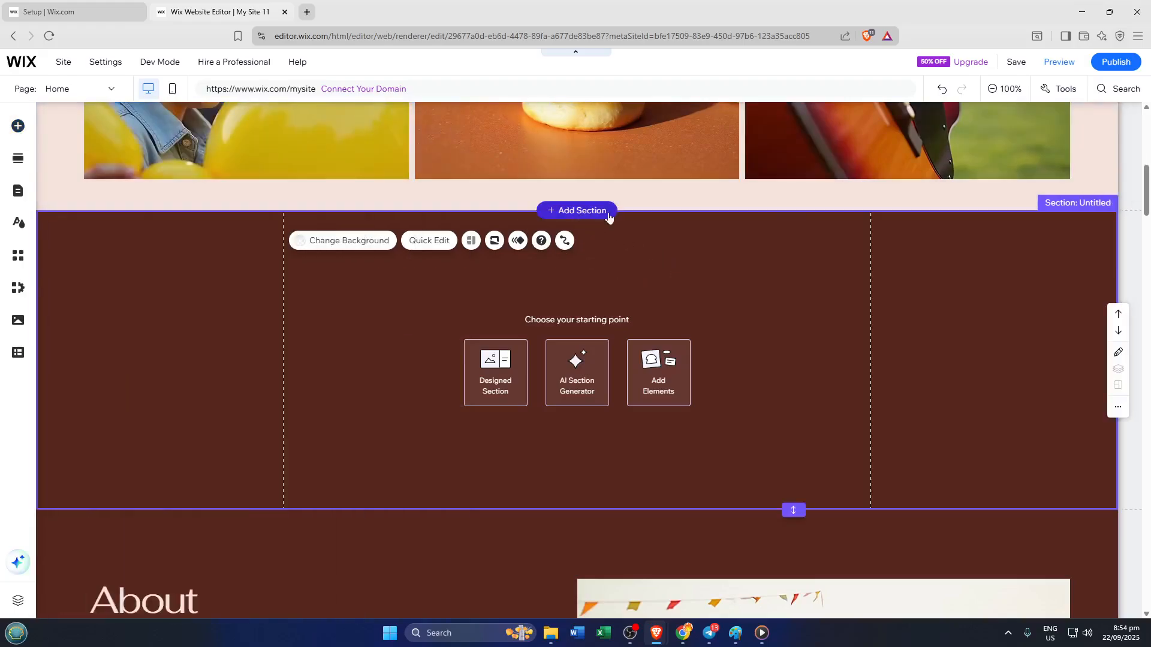
Insert the four-item interactive hover repeater with circular product images into the blank section
{"action": "left_click", "coordinate": [658, 375]}
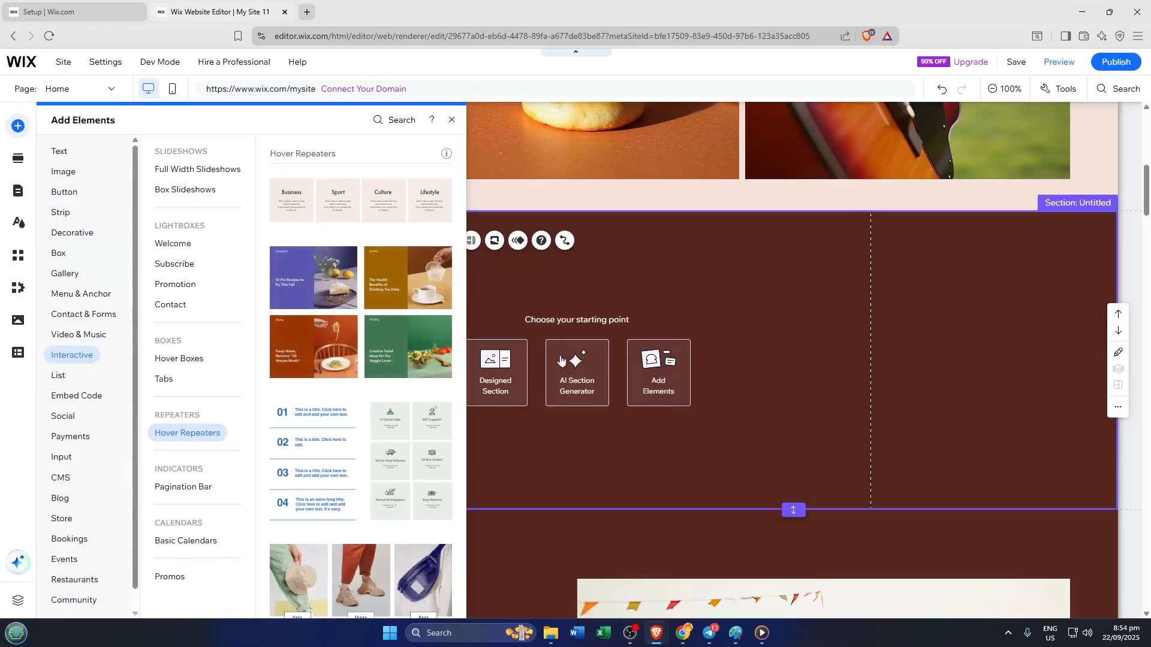
{"action": "left_click", "coordinate": [73, 335]}
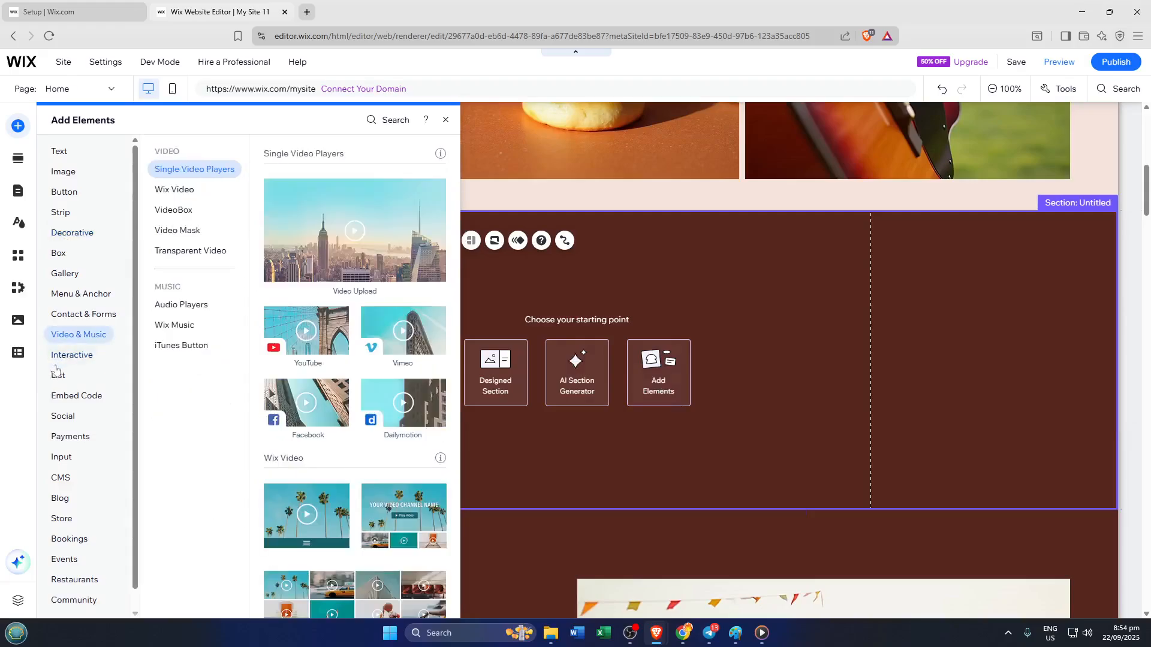
{"action": "left_click", "coordinate": [63, 359]}
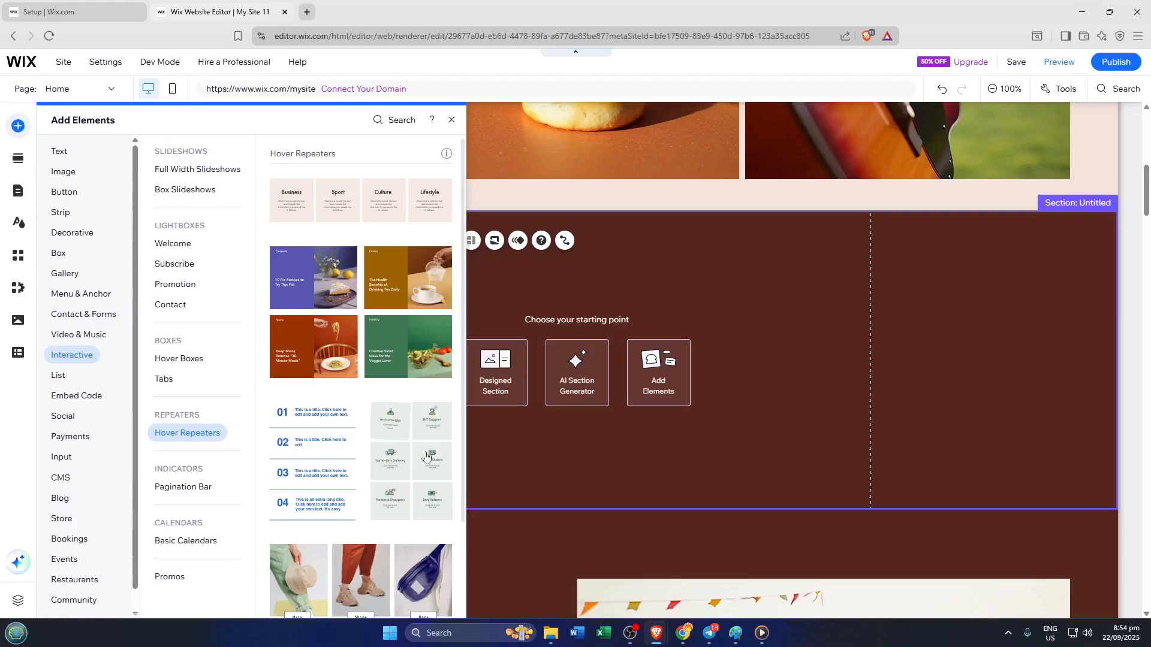
{"action": "scroll", "coordinate": [427, 459], "scroll_direction": "down", "scroll_amount": 2}
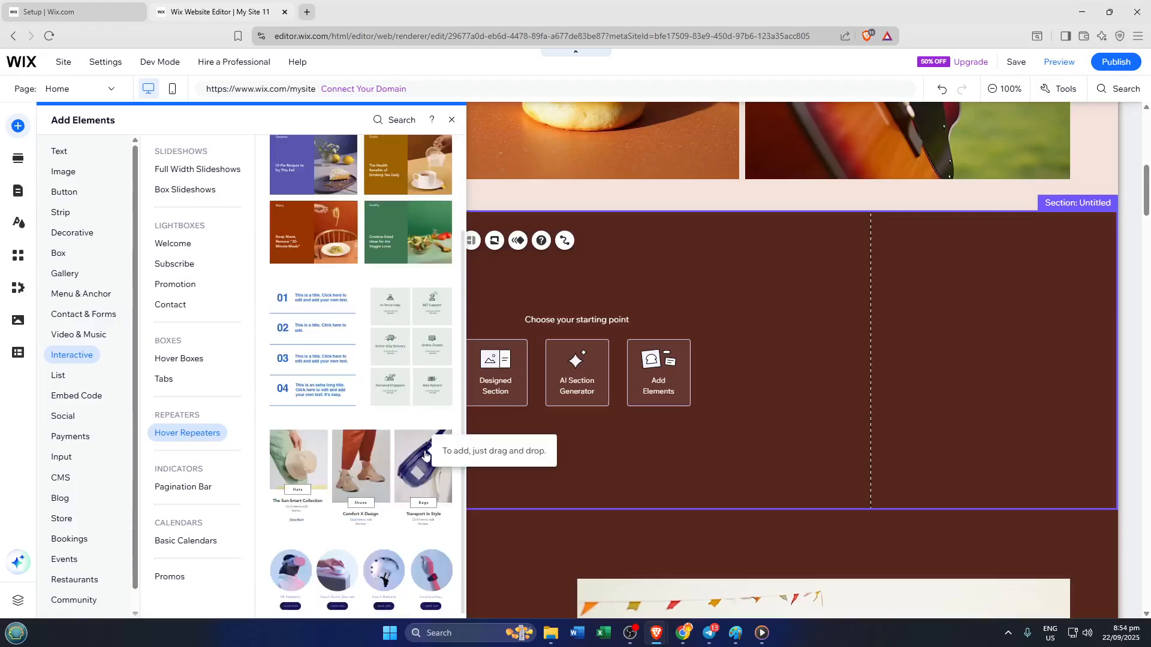
{"action": "left_click", "coordinate": [288, 584]}
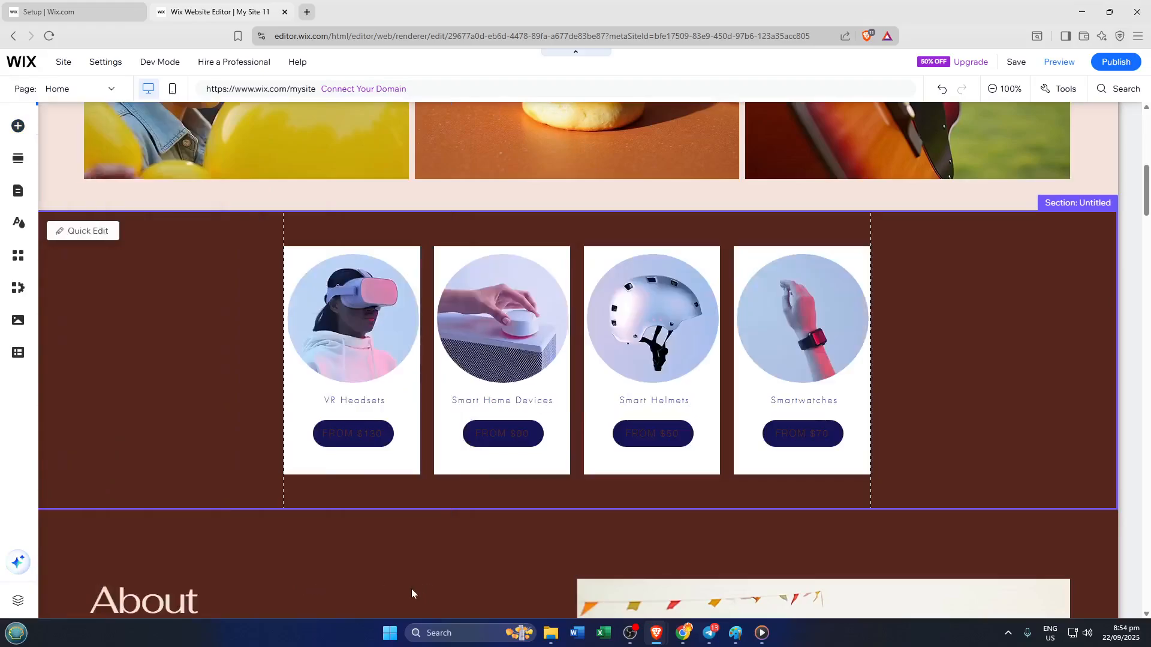
Delete the price button from the repeater's items
{"action": "left_click", "coordinate": [346, 435]}
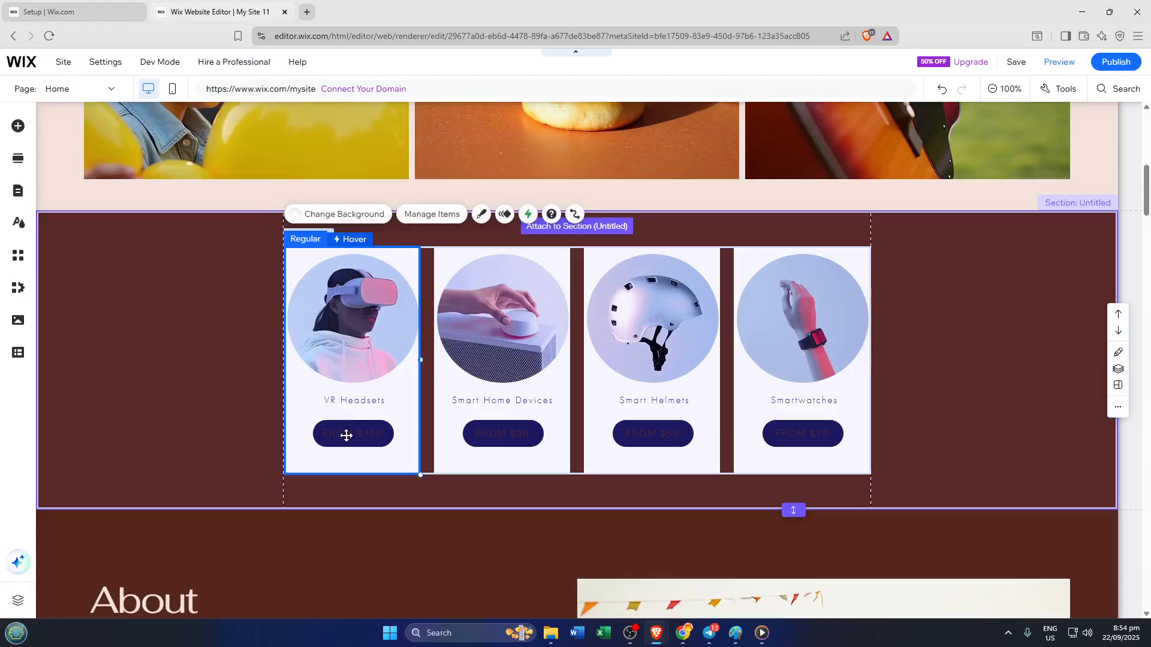
{"action": "left_click", "coordinate": [347, 435]}
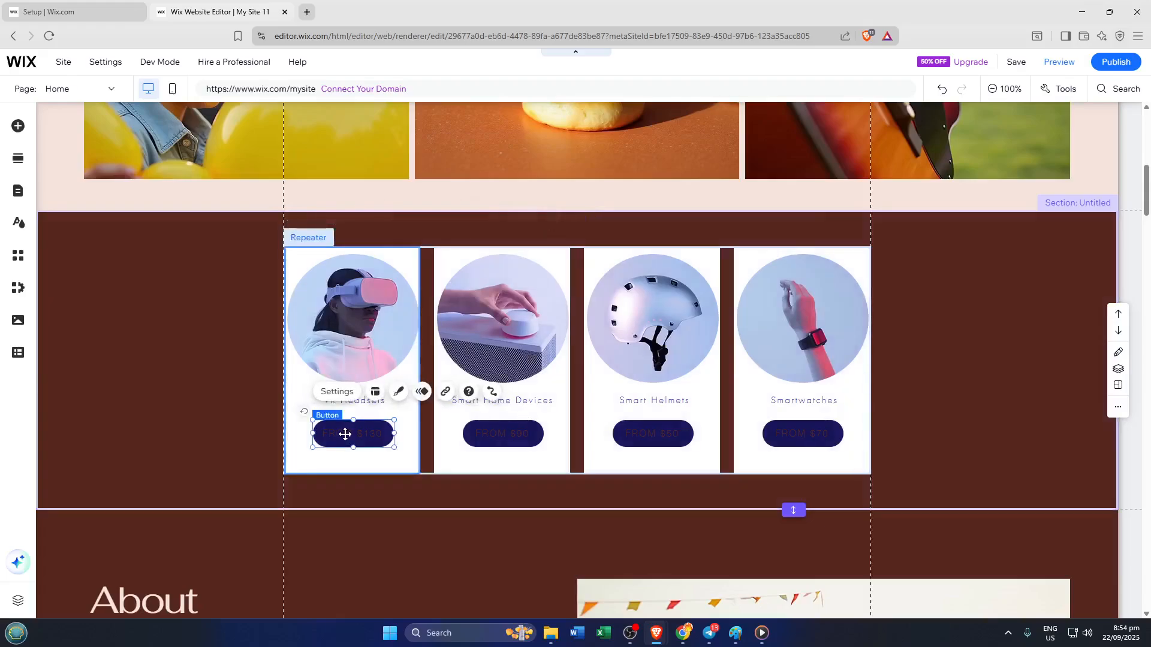
{"action": "key", "text": "Delete"}
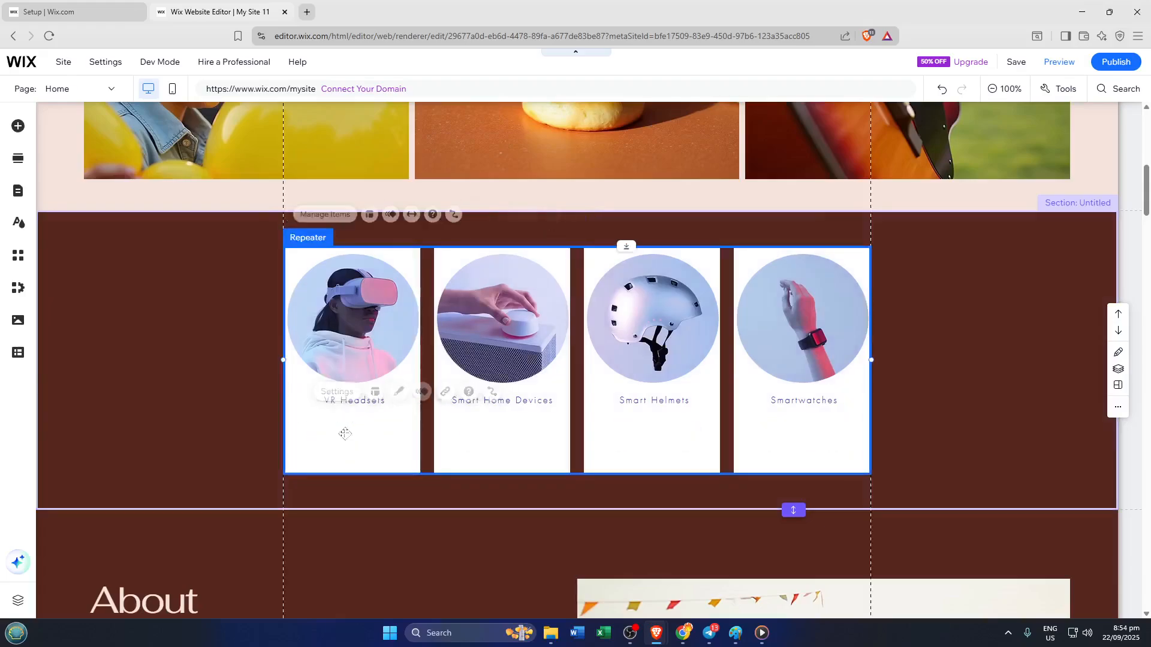
Shorten the repeater items to trim the empty space below their titles
{"action": "left_click", "coordinate": [538, 430]}
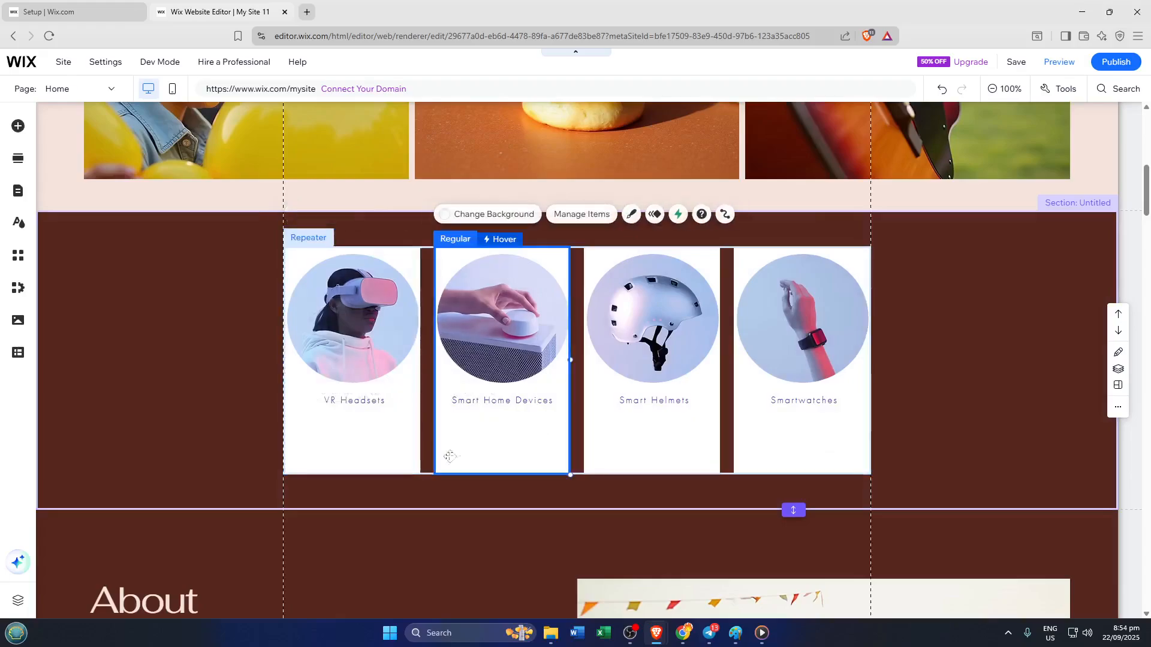
{"action": "left_click", "coordinate": [350, 470]}
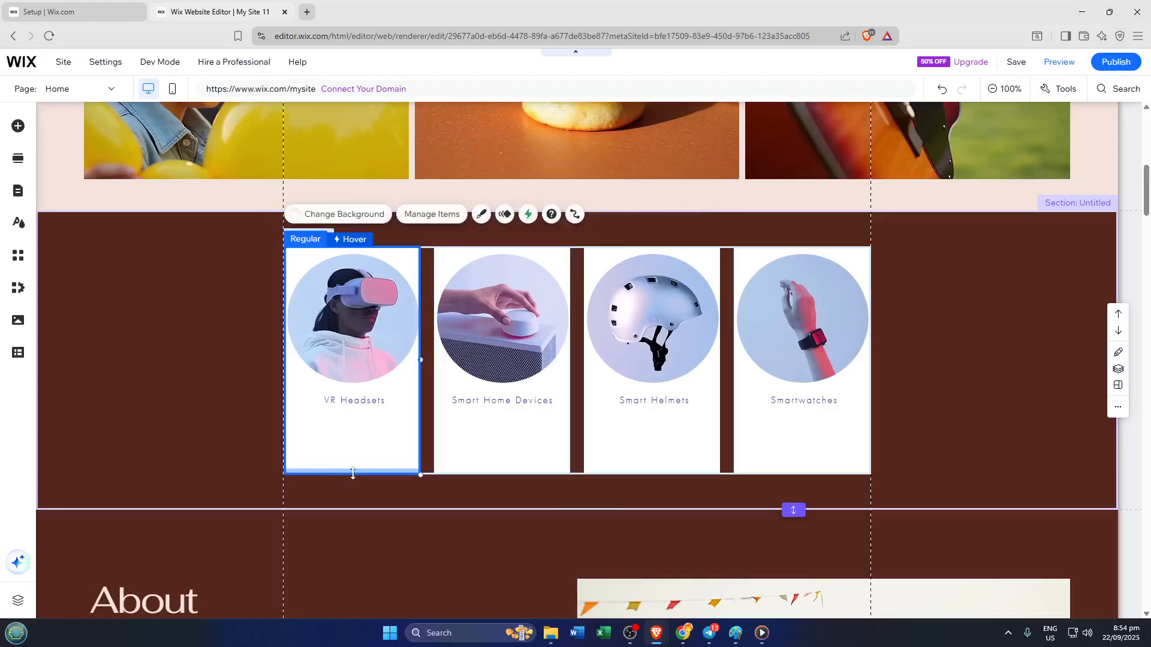
{"action": "left_click_drag", "start_coordinate": [353, 474], "coordinate": [354, 432]}
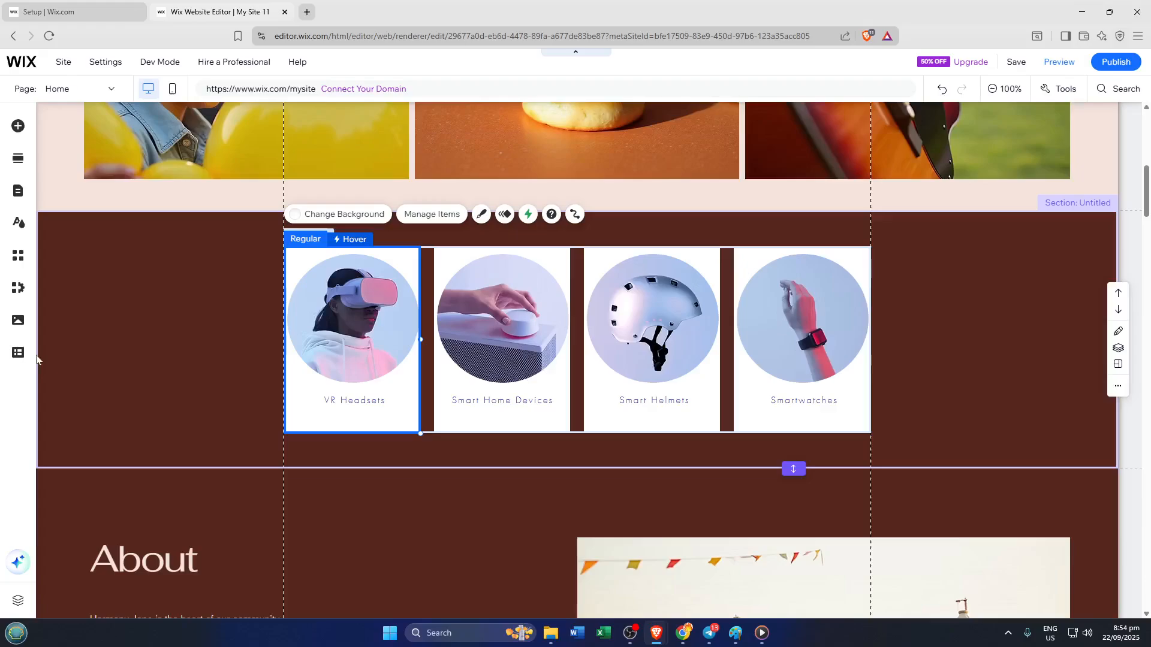
{"action": "left_click", "coordinate": [18, 353]}
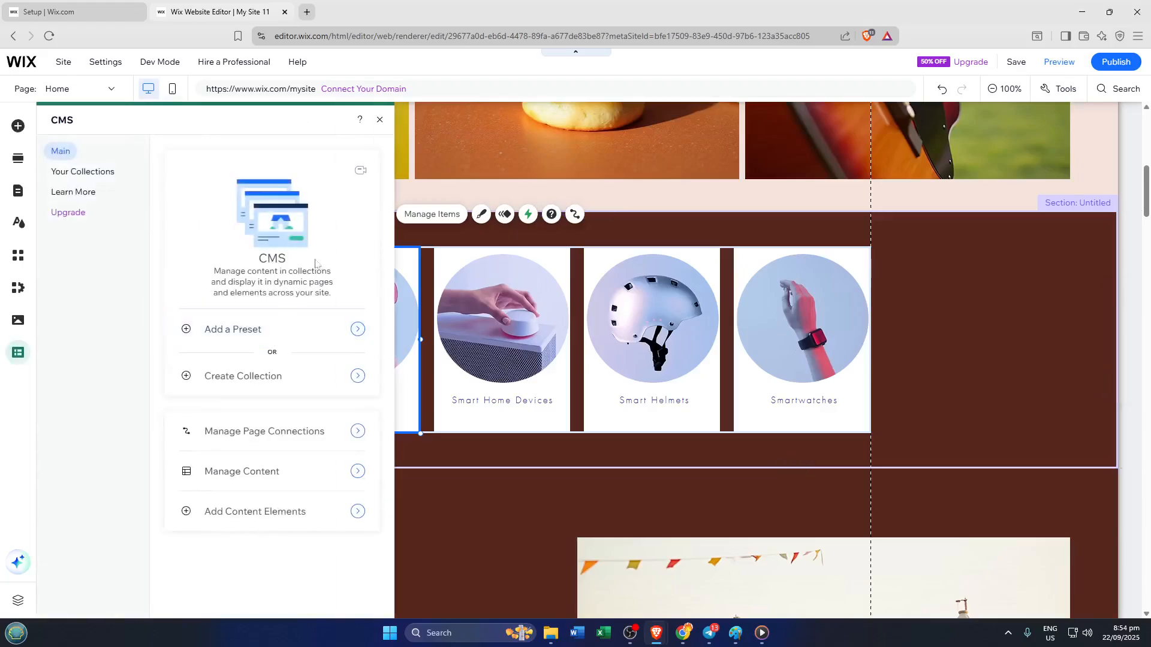
{"action": "left_click", "coordinate": [215, 387]}
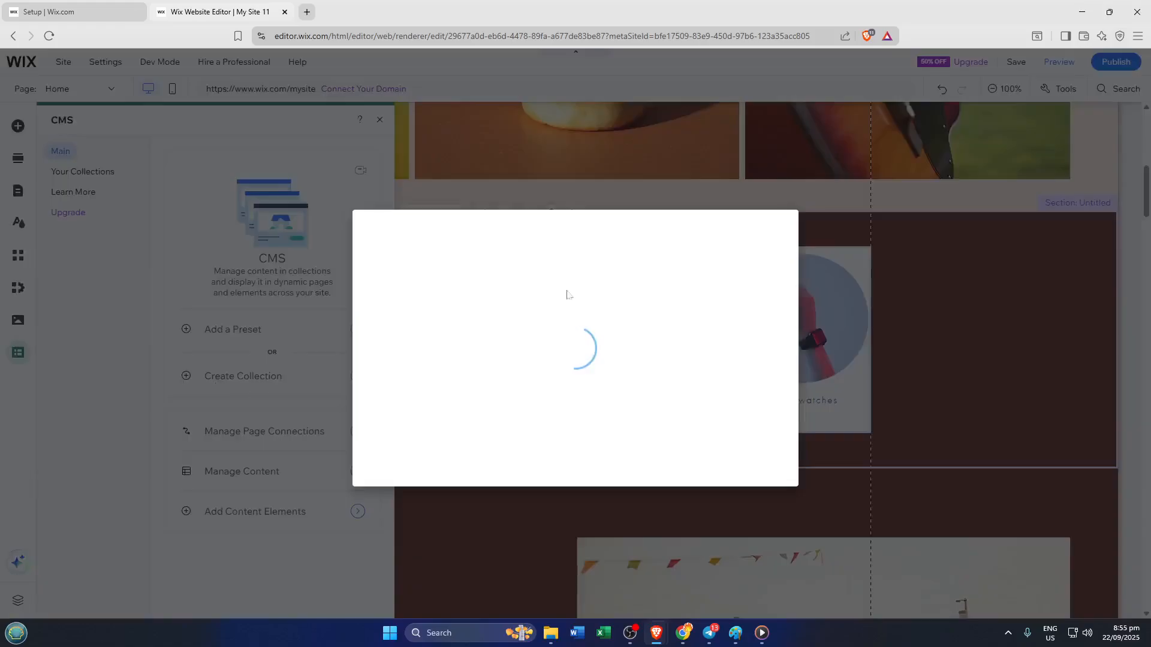
{"action": "left_click", "coordinate": [785, 224]}
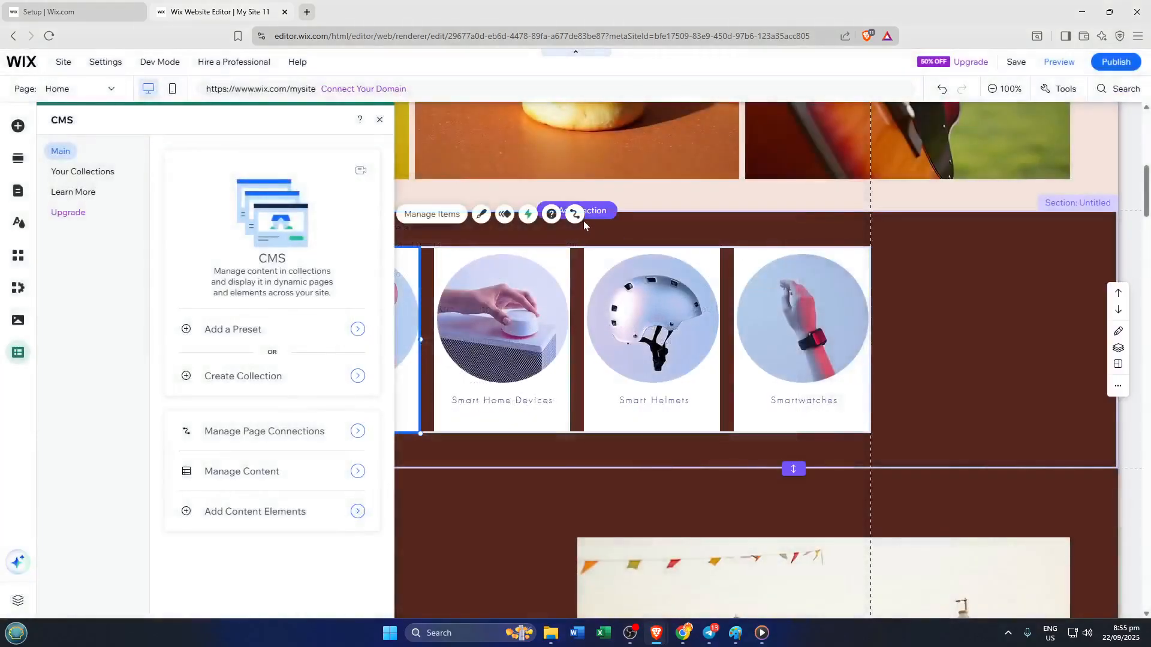
Connect the repeater to the Food dataset and close the CMS panel
{"action": "left_click", "coordinate": [574, 214]}
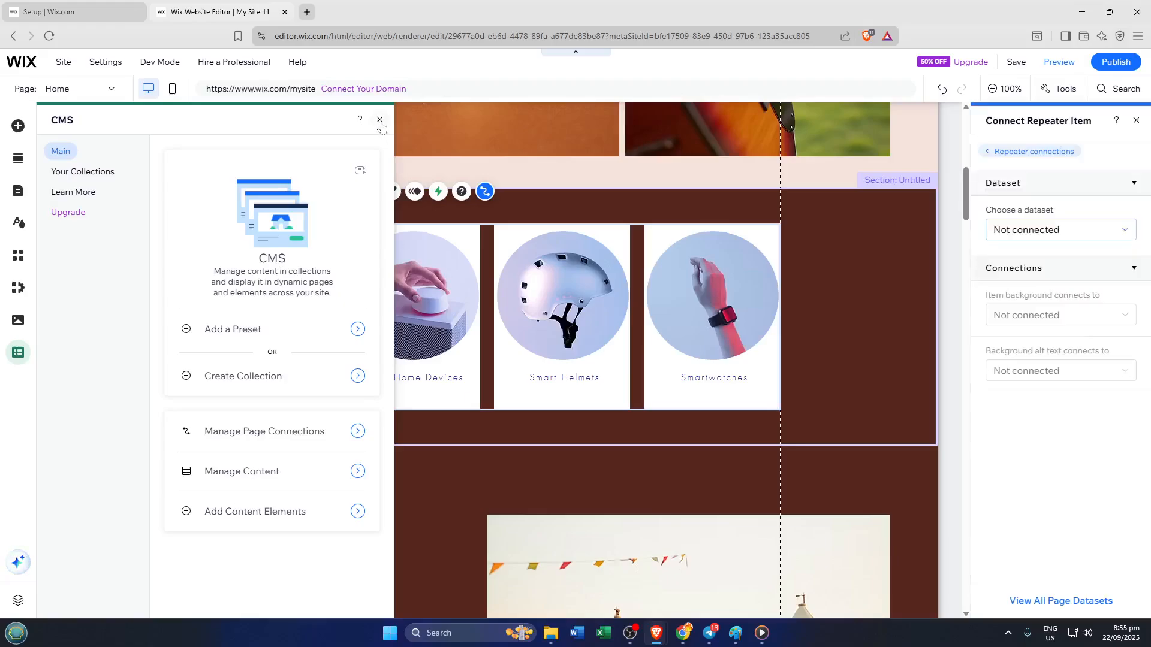
{"action": "left_click", "coordinate": [380, 120]}
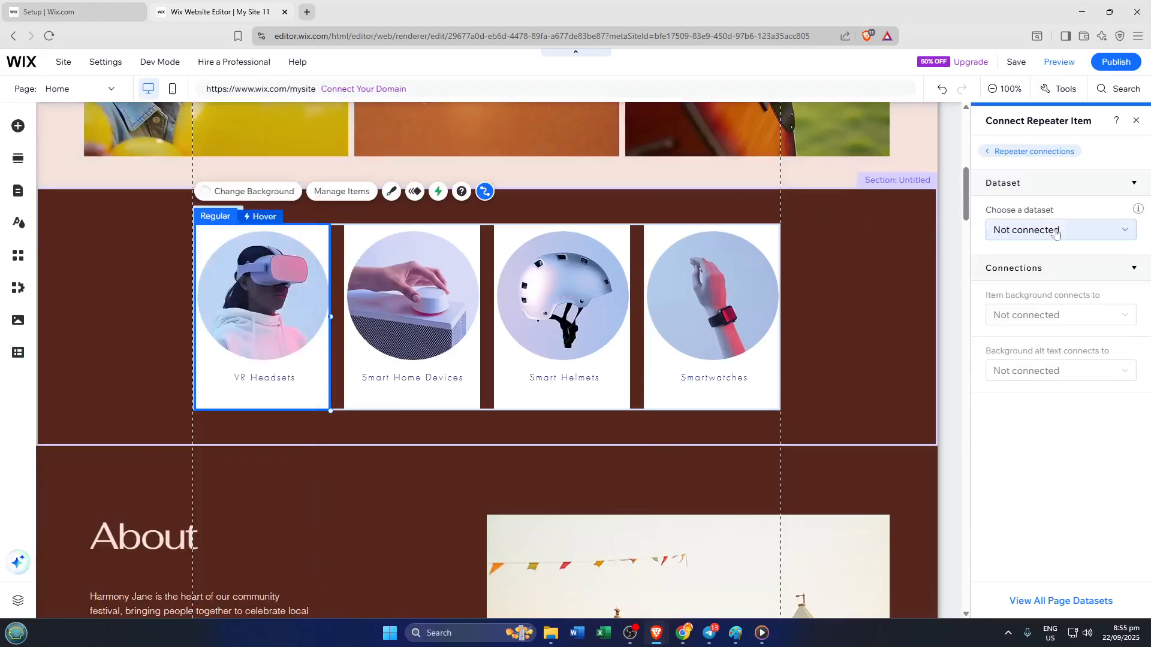
{"action": "left_click", "coordinate": [1056, 234]}
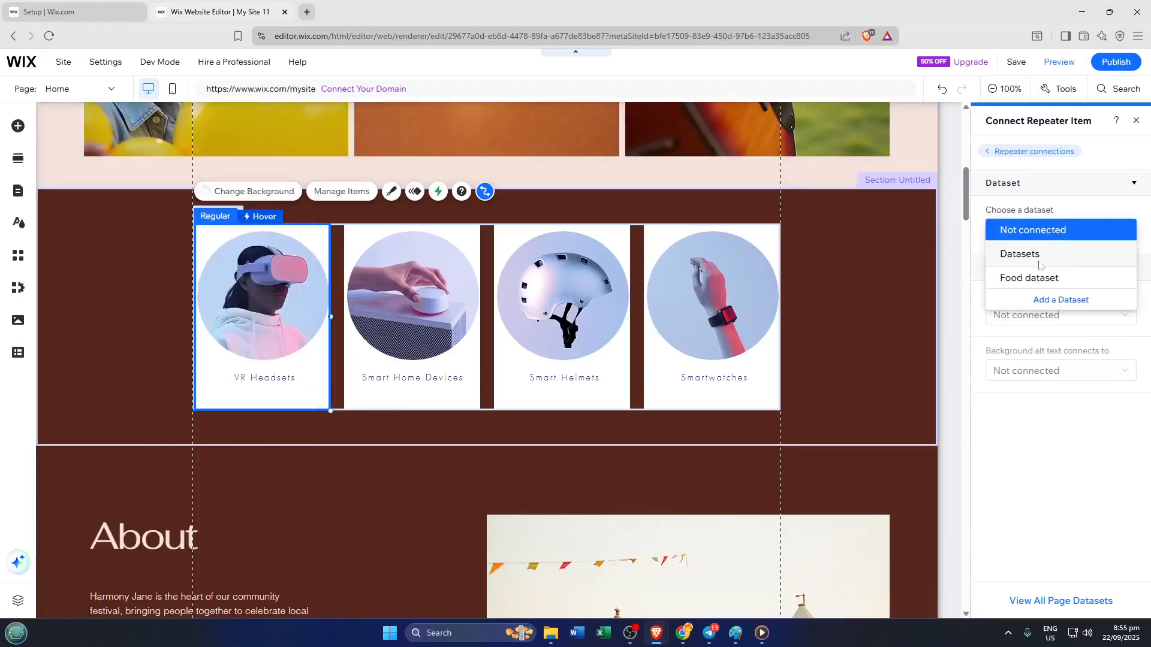
{"action": "left_click", "coordinate": [1025, 287]}
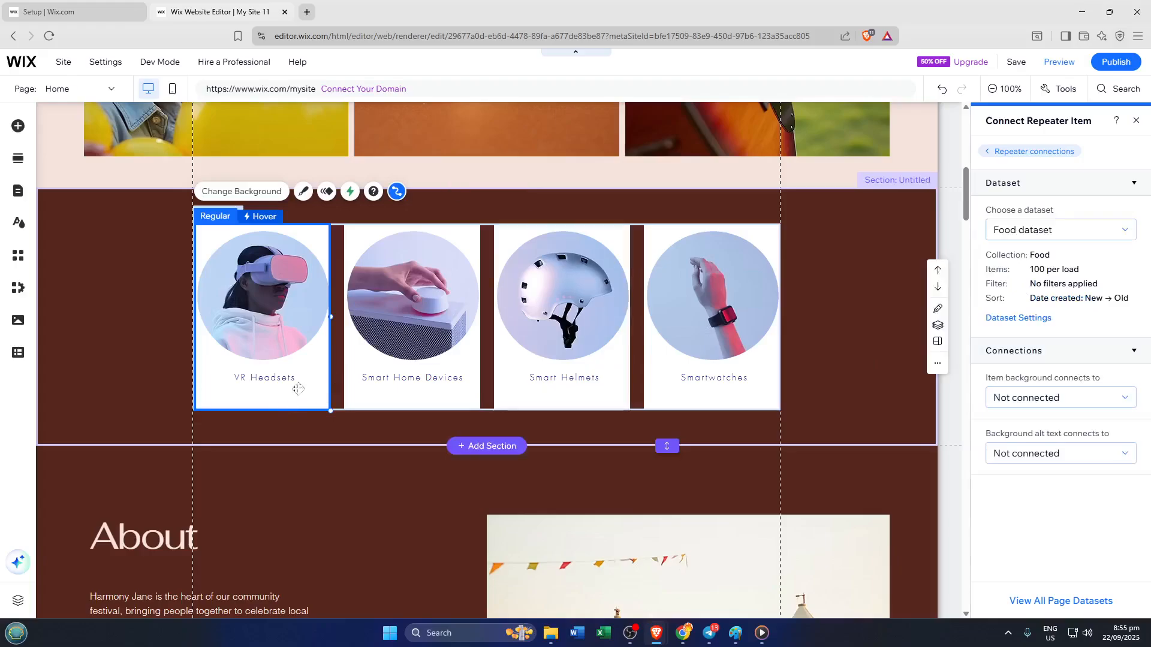
Connect the image source of the repeater's image to the Image (Image) field
{"action": "left_click", "coordinate": [184, 384]}
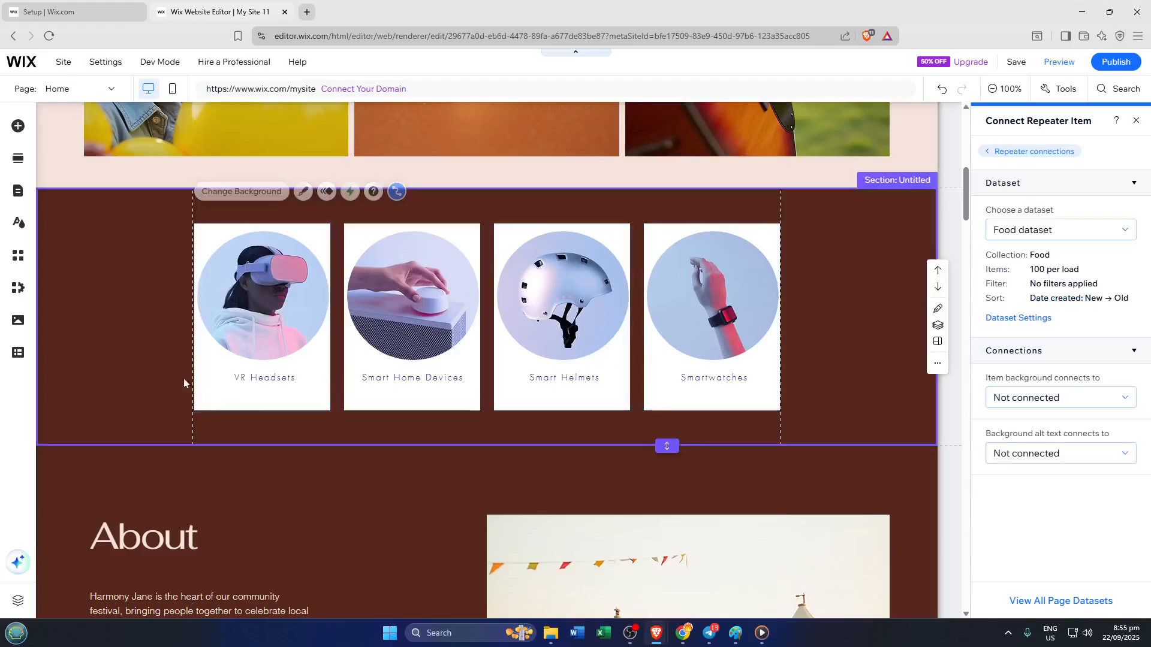
{"action": "left_click", "coordinate": [300, 398]}
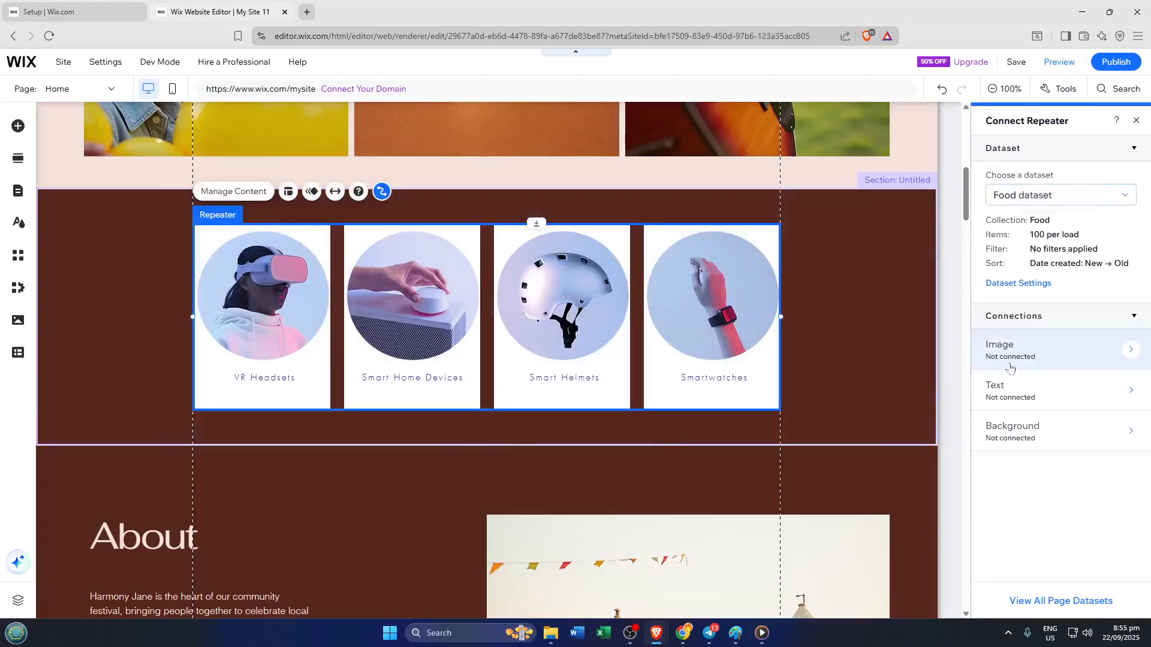
{"action": "left_click", "coordinate": [1130, 354]}
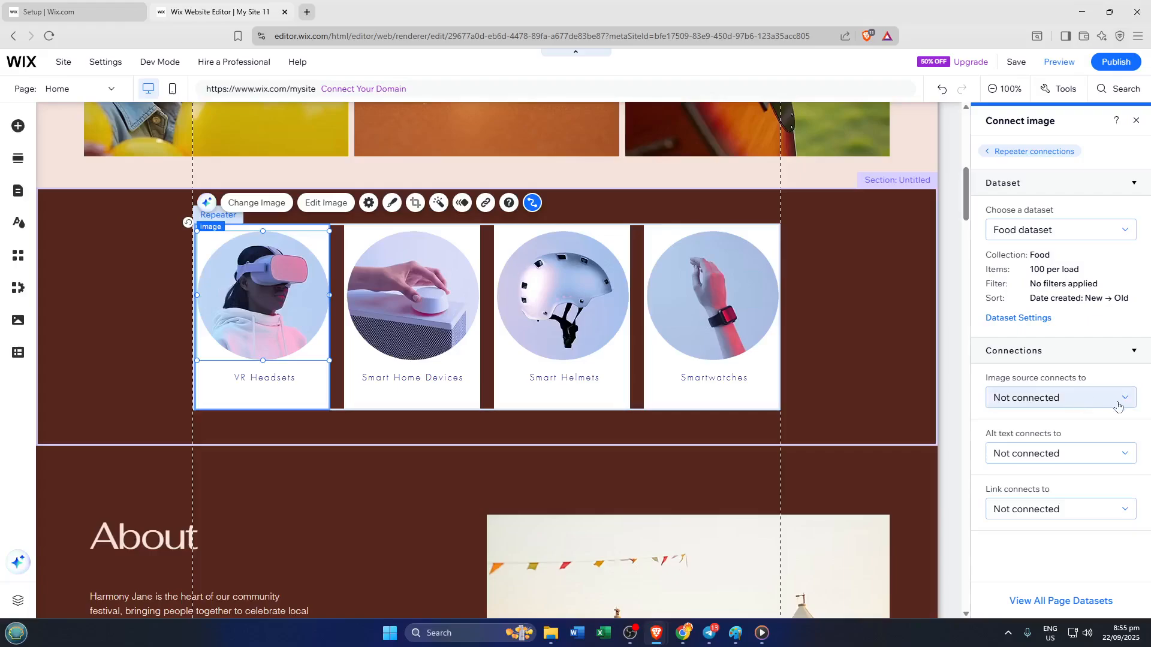
{"action": "left_click", "coordinate": [1118, 407]}
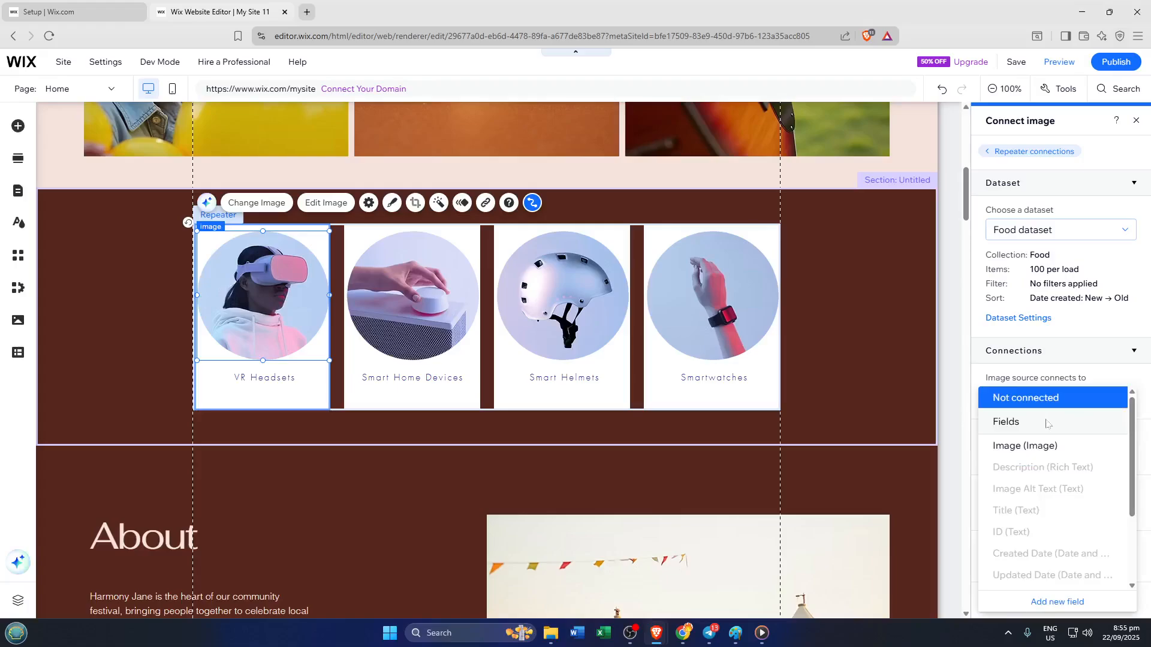
{"action": "left_click", "coordinate": [1025, 445]}
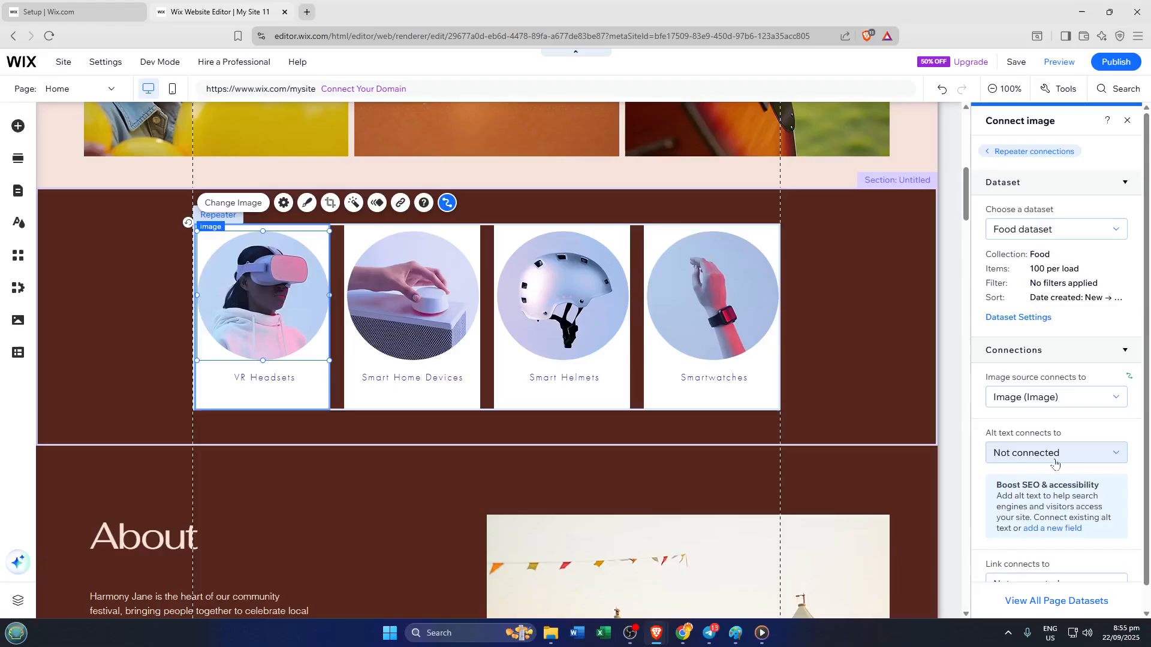
{"action": "left_click", "coordinate": [1054, 465]}
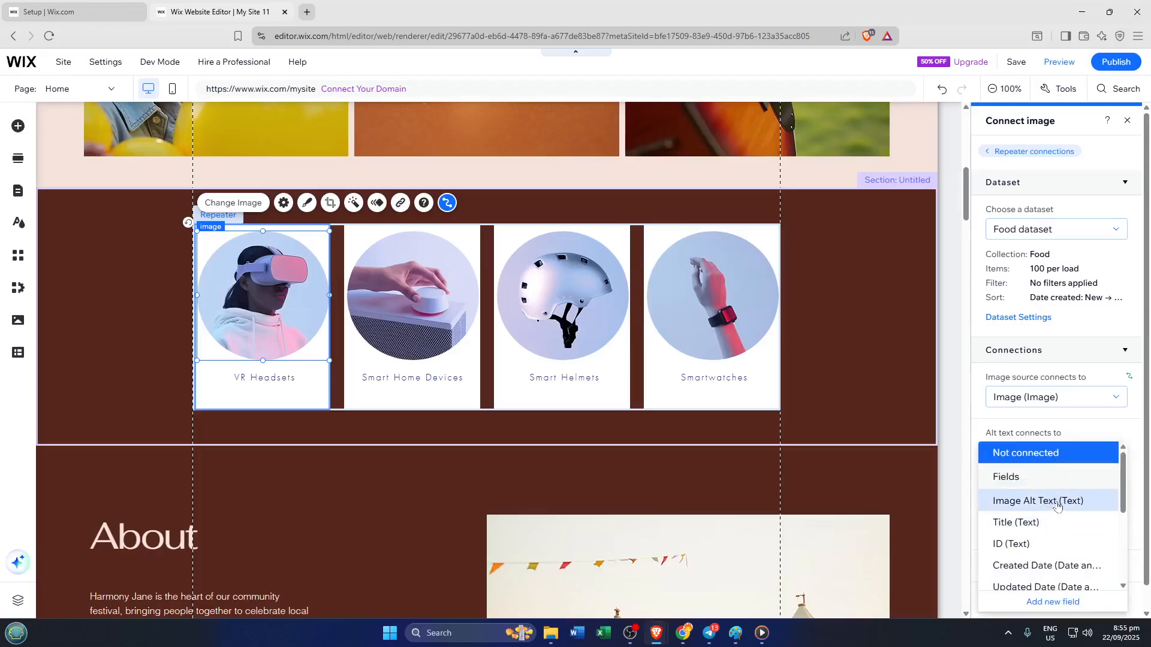
{"action": "scroll", "coordinate": [1058, 506], "scroll_direction": "down", "scroll_amount": 2}
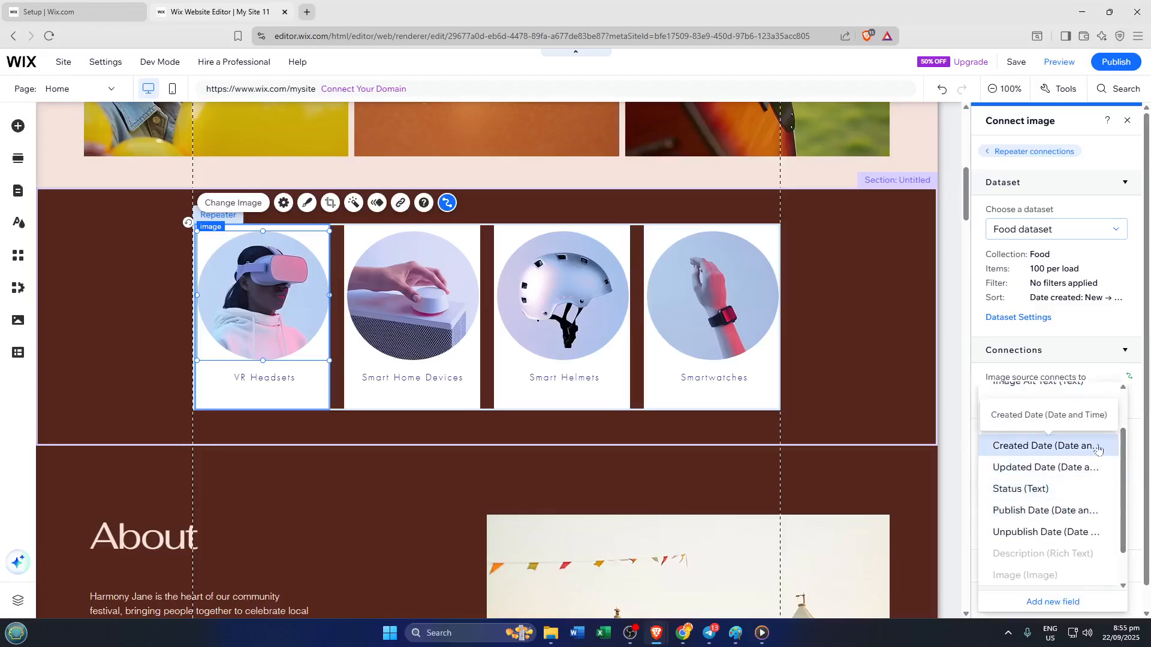
{"action": "left_click", "coordinate": [622, 334]}
{"action": "left_click", "coordinate": [620, 337]}
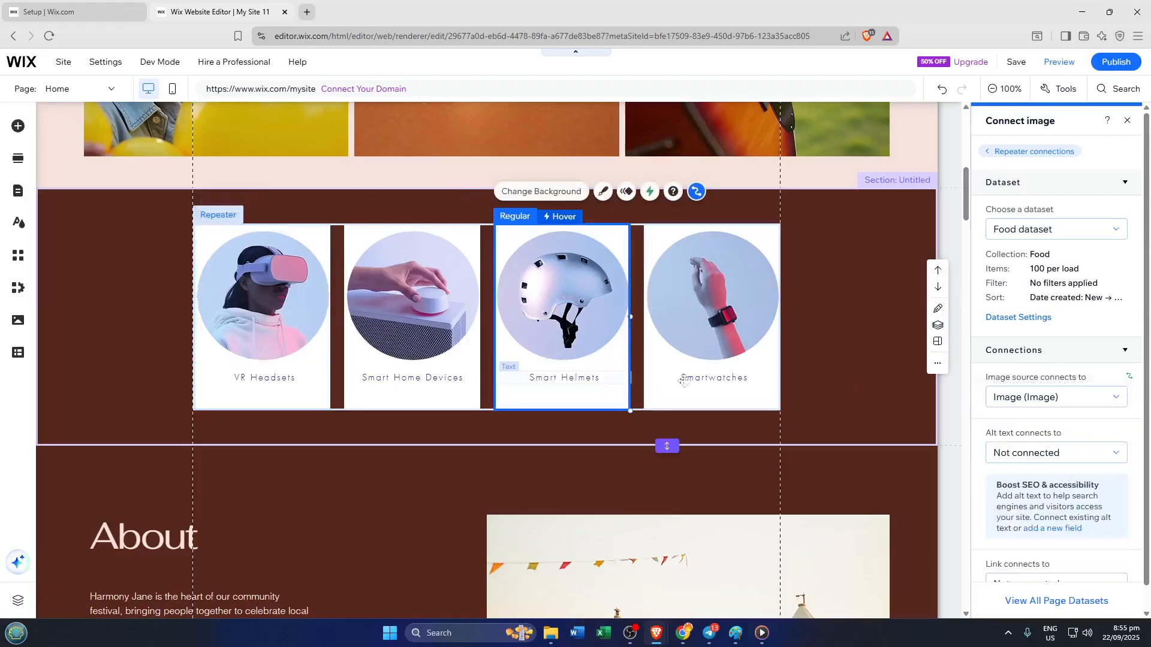
Connect the repeater's title text to the Description (Rich Text) field and deselect the text
{"action": "left_click", "coordinate": [732, 380]}
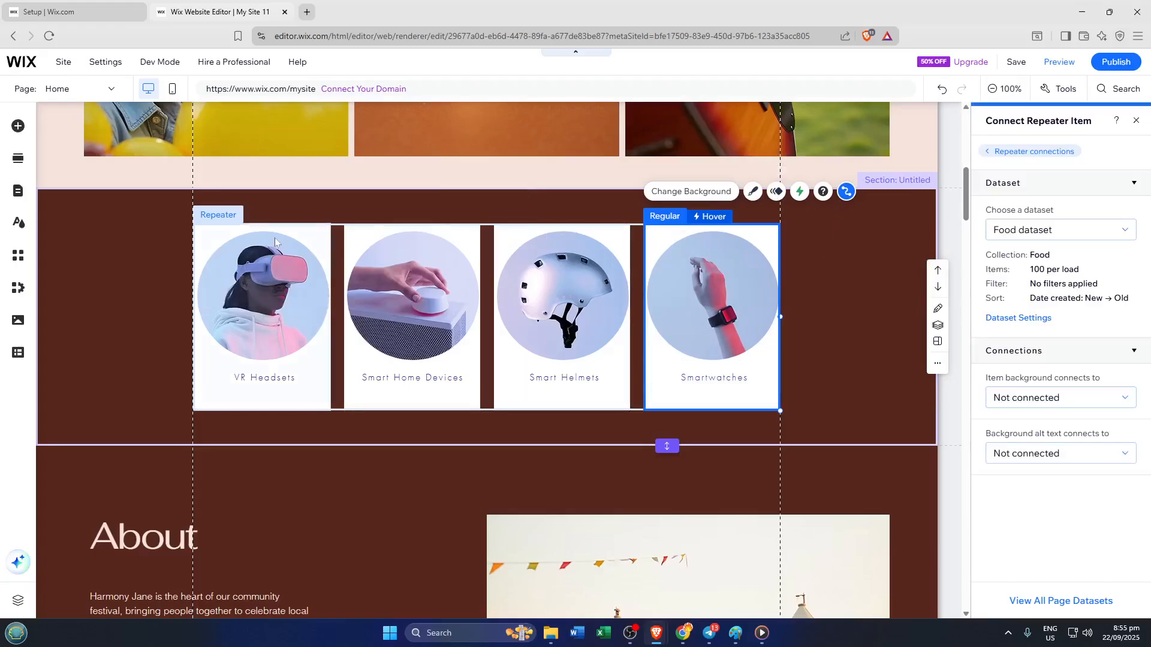
{"action": "left_click", "coordinate": [223, 208]}
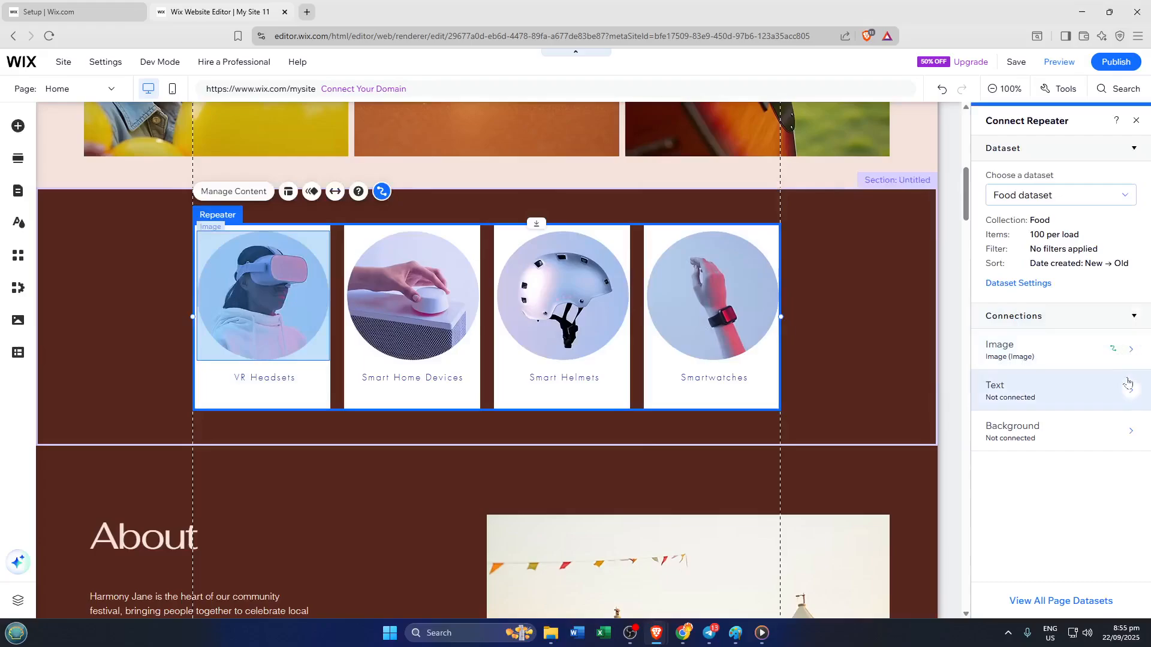
{"action": "left_click", "coordinate": [1131, 391]}
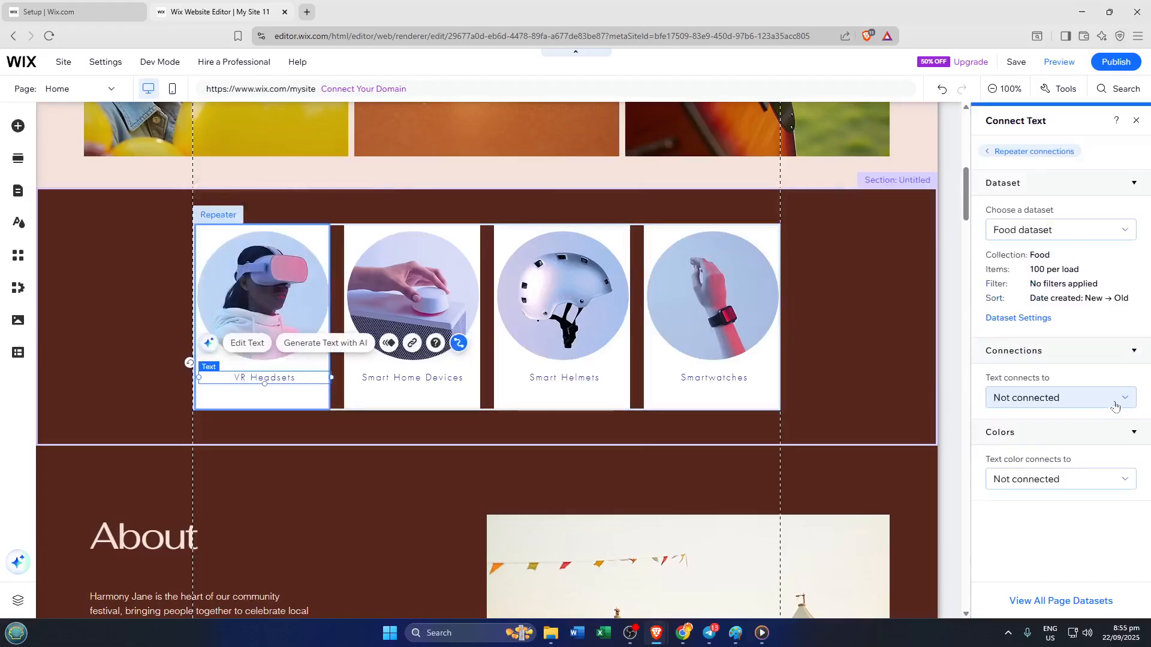
{"action": "left_click", "coordinate": [1084, 398]}
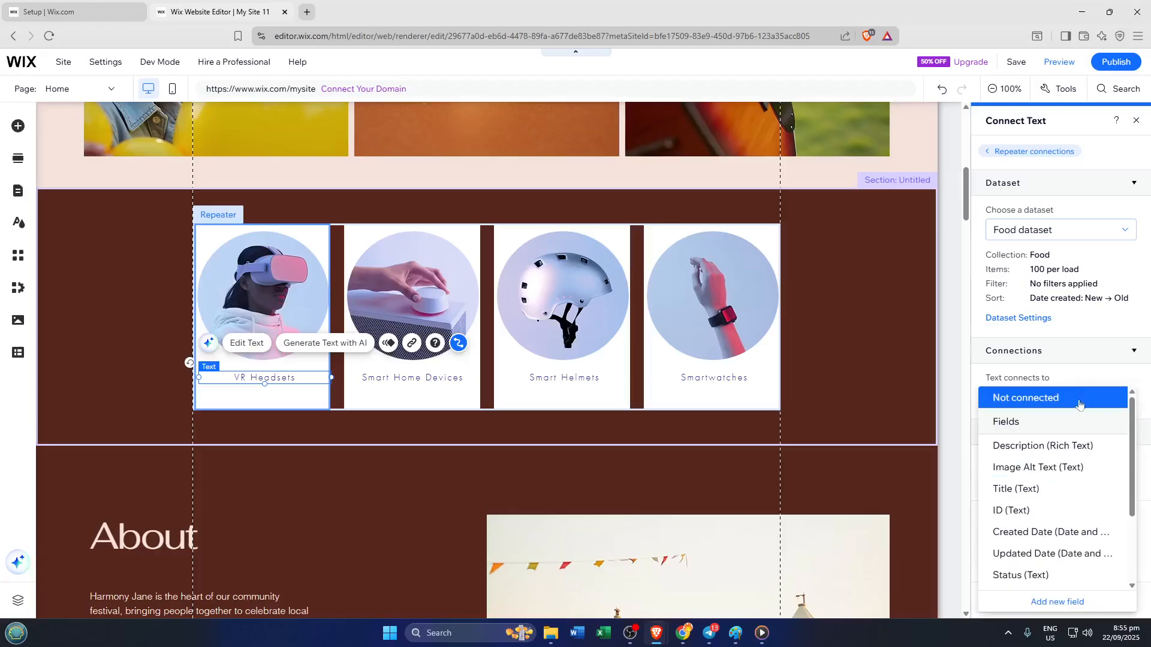
{"action": "left_click", "coordinate": [1058, 448]}
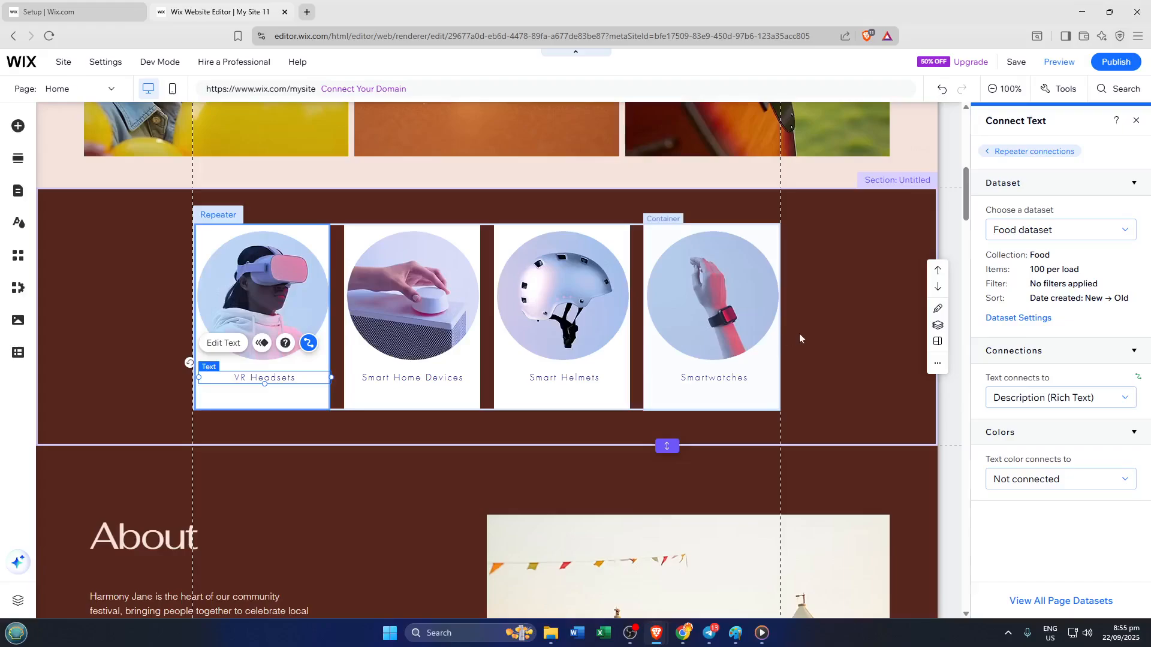
{"action": "left_click", "coordinate": [821, 329]}
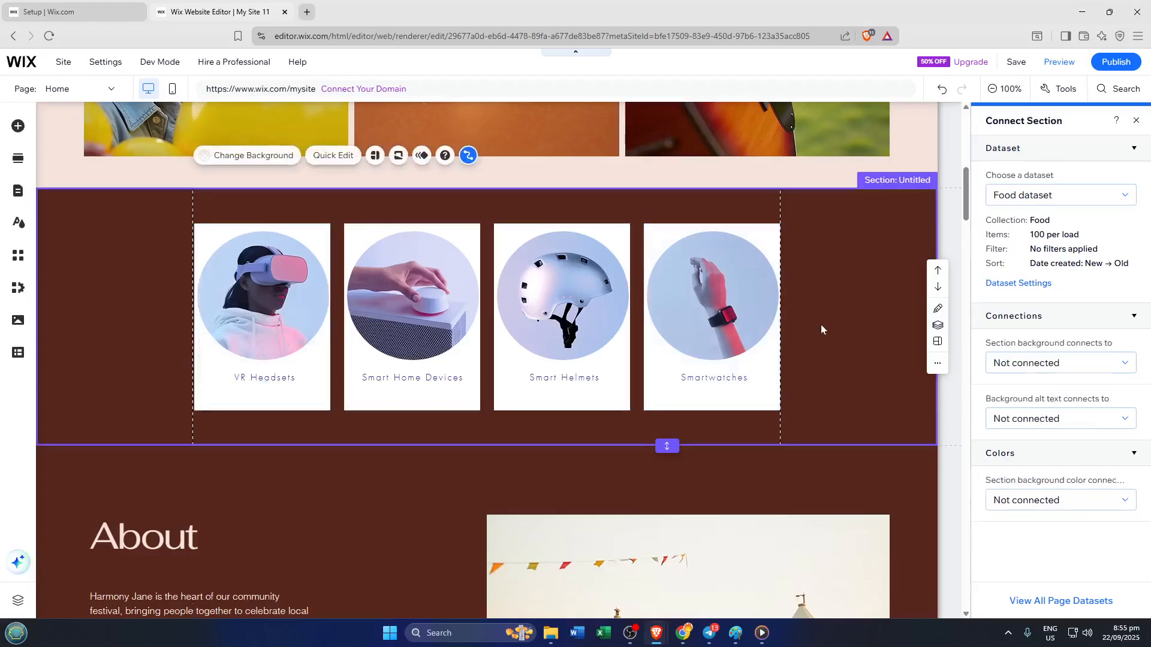